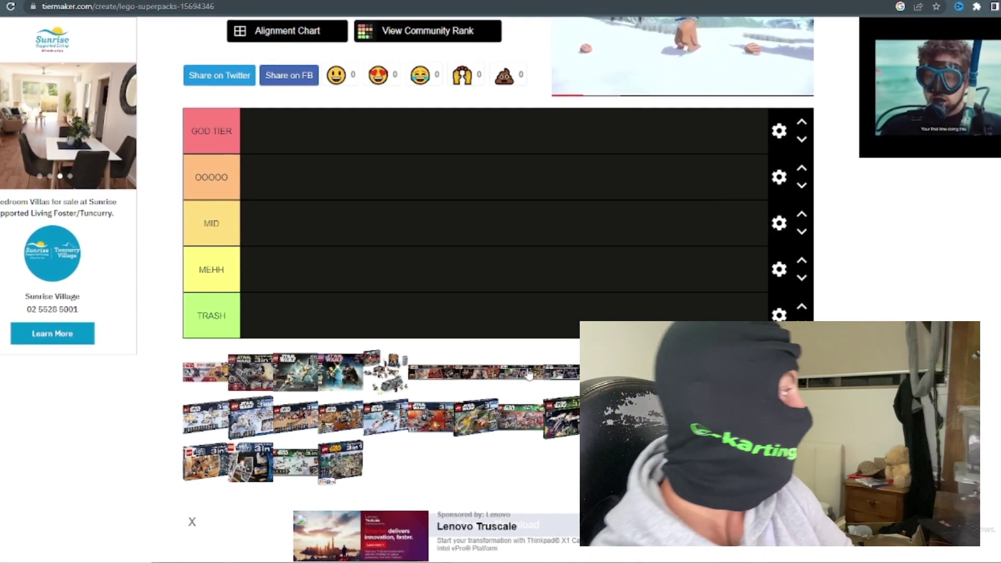
Drop one super pack from the pool into MID and another into OOOOO
mouse_move(529, 375)
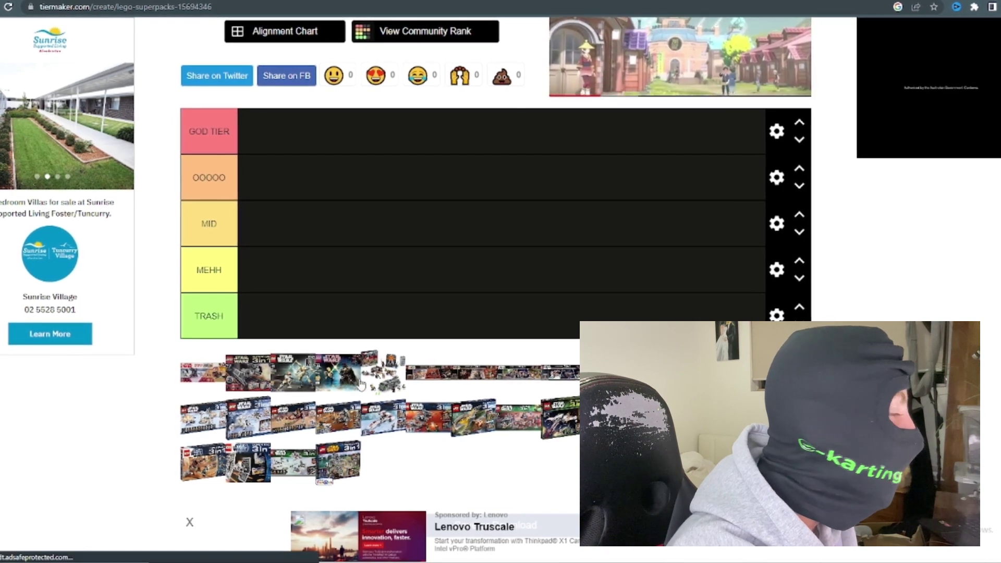
left_click_drag(381, 356, 285, 223)
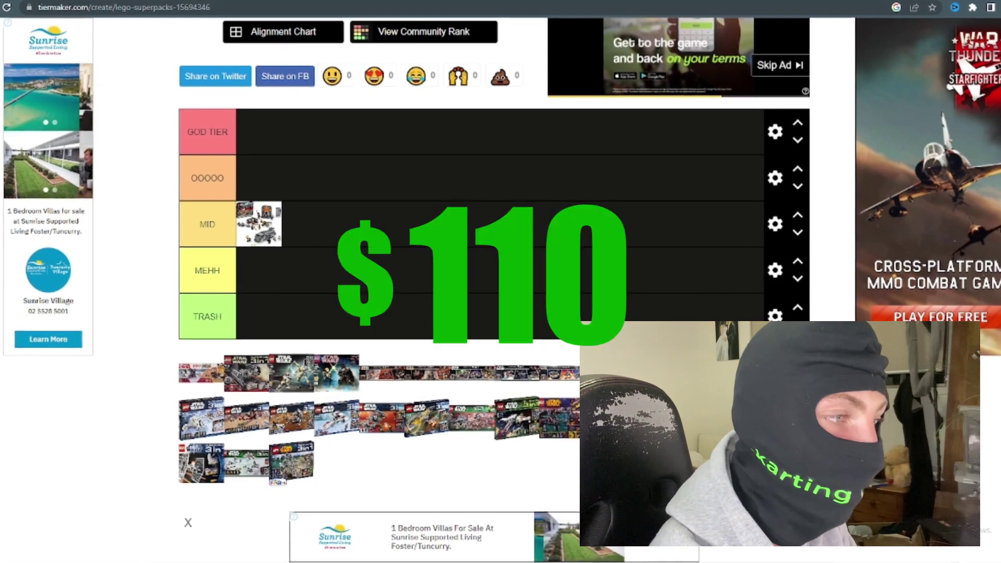
left_click_drag(203, 417, 382, 182)
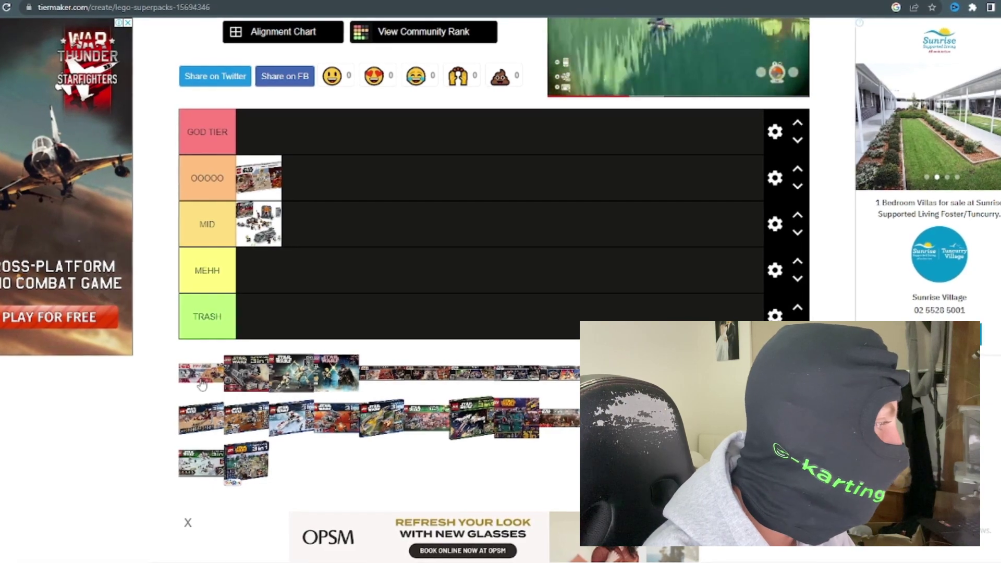
Rank five more packs in turn: MEHH, MID, OOOOO, MID, then TRASH
left_click_drag(204, 372, 293, 269)
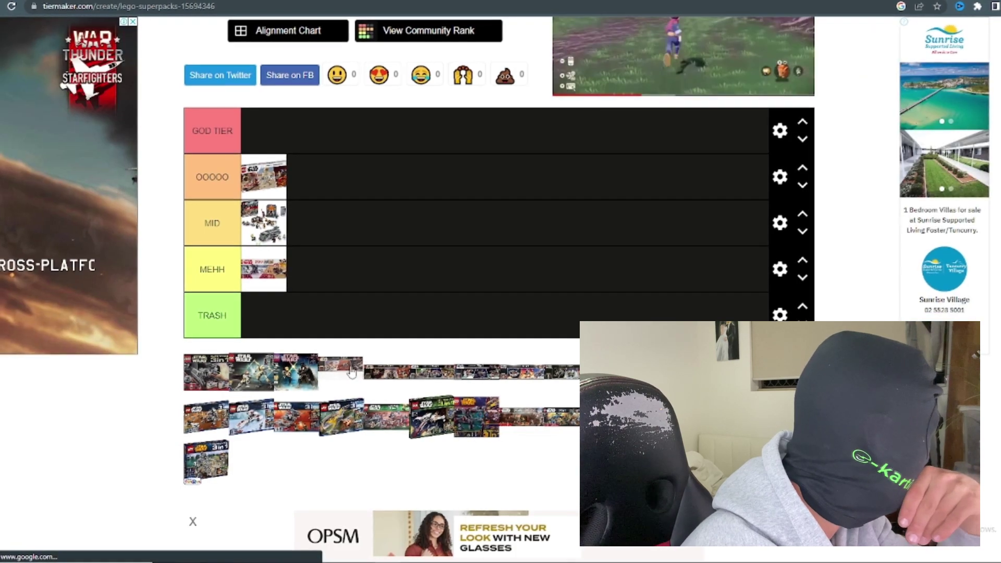
left_click_drag(336, 368, 324, 233)
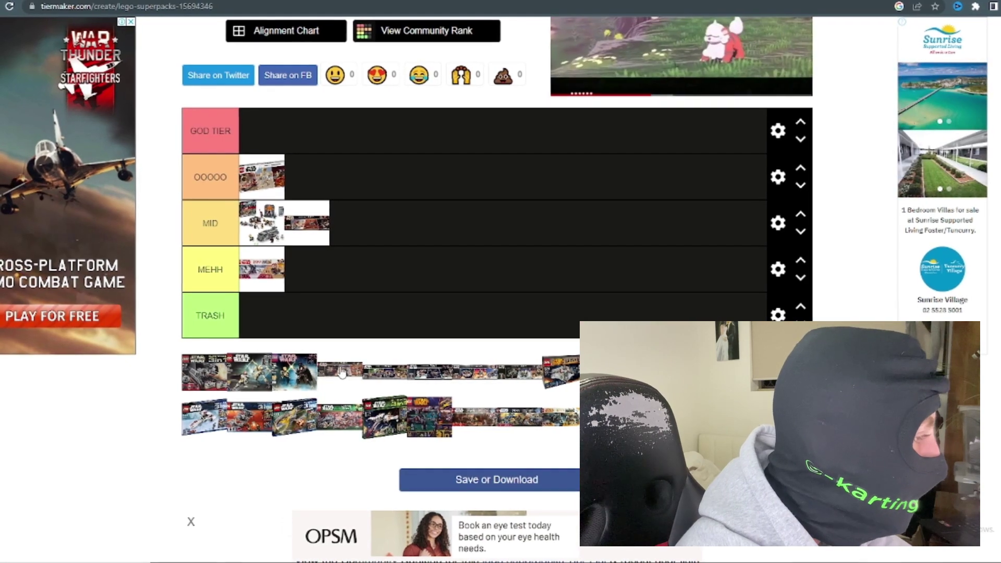
left_click_drag(346, 381, 345, 177)
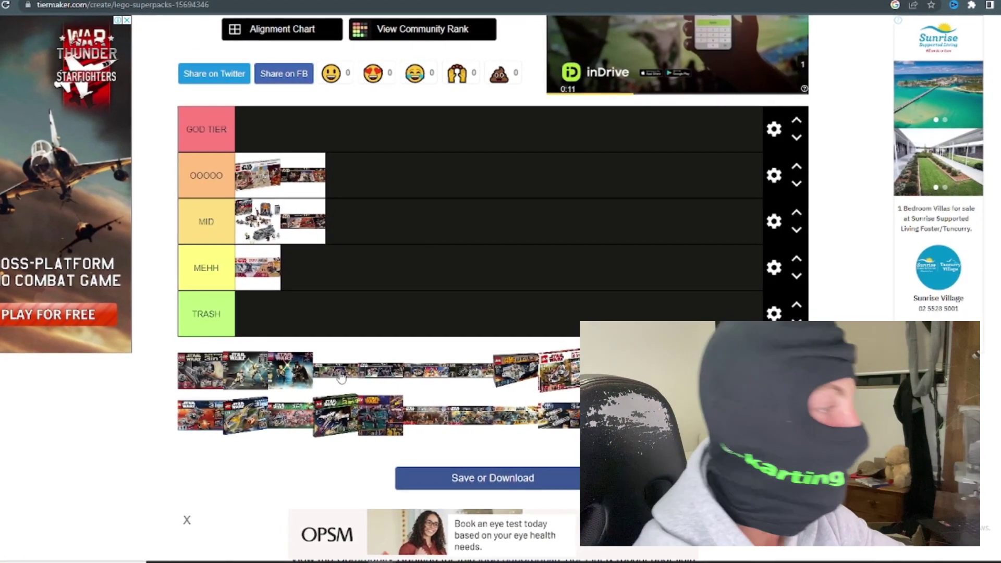
left_click_drag(343, 376, 354, 186)
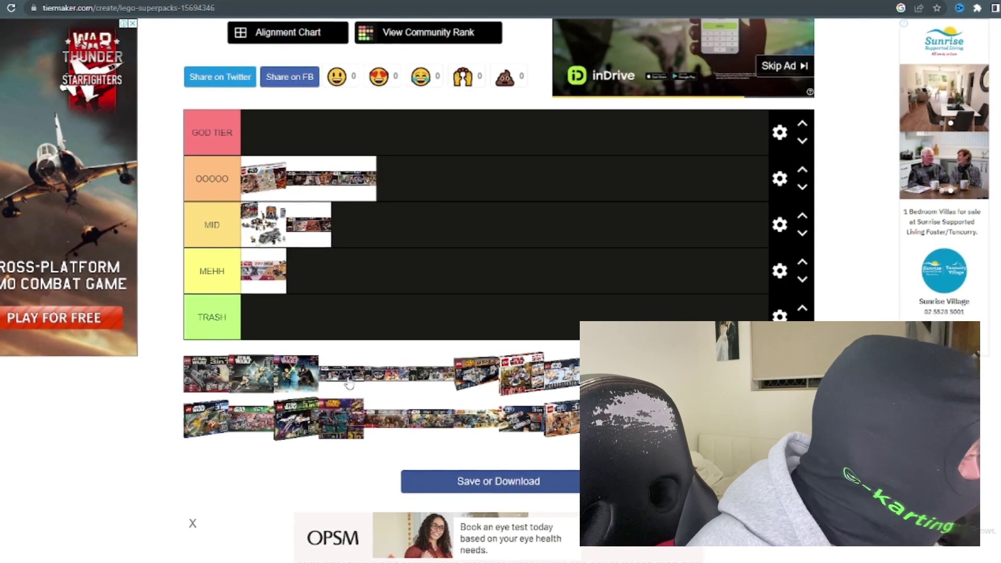
left_click_drag(337, 379, 368, 316)
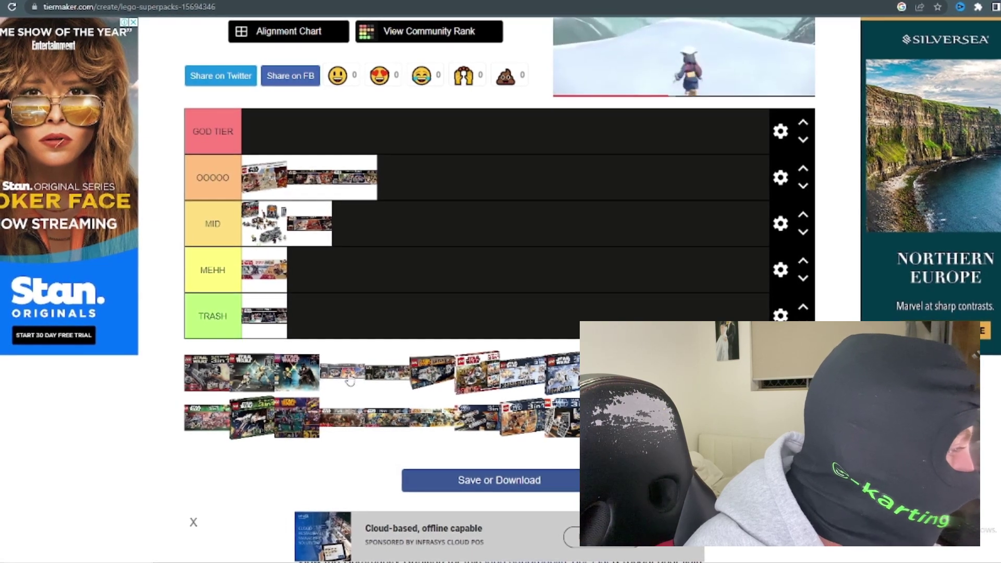
Drop two more pool packs into MEHH and a third into OOOOO
left_click_drag(349, 377, 355, 362)
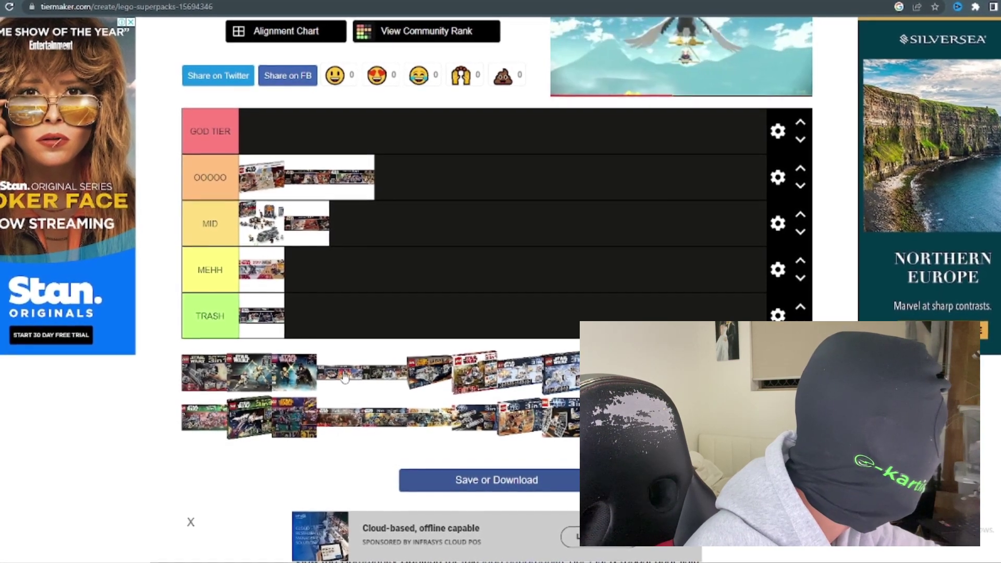
left_click_drag(349, 368, 358, 262)
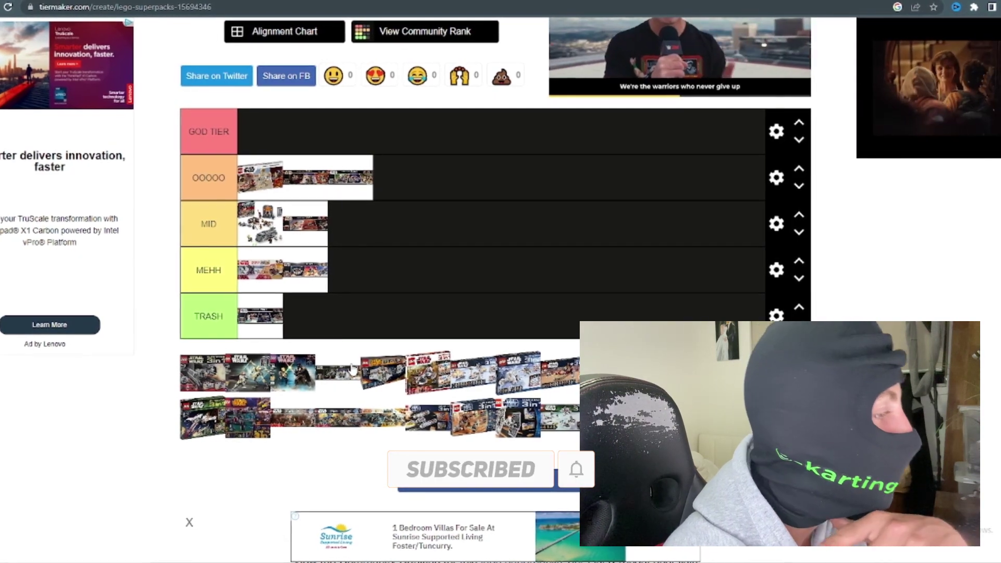
left_click_drag(338, 382, 388, 275)
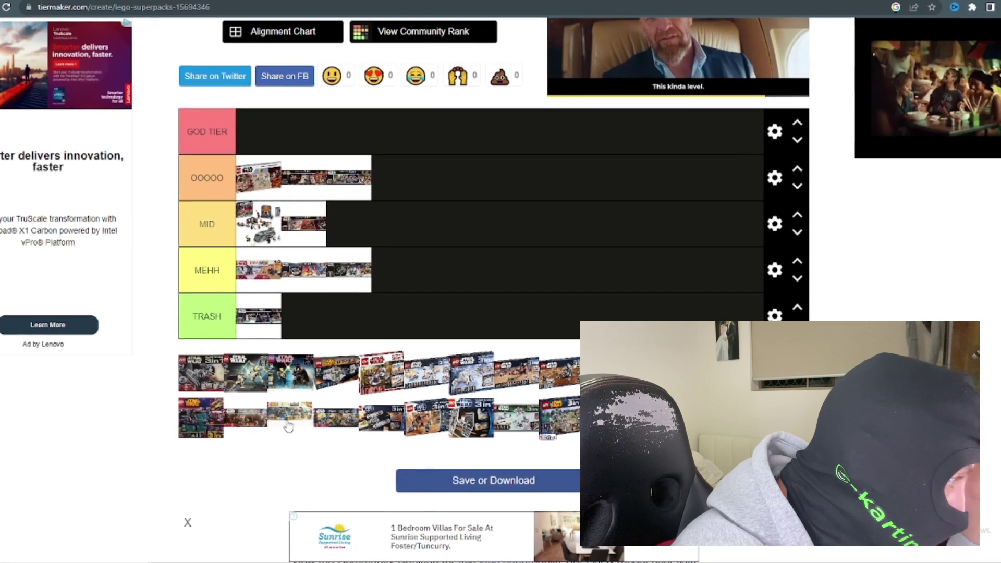
left_click_drag(288, 424, 459, 198)
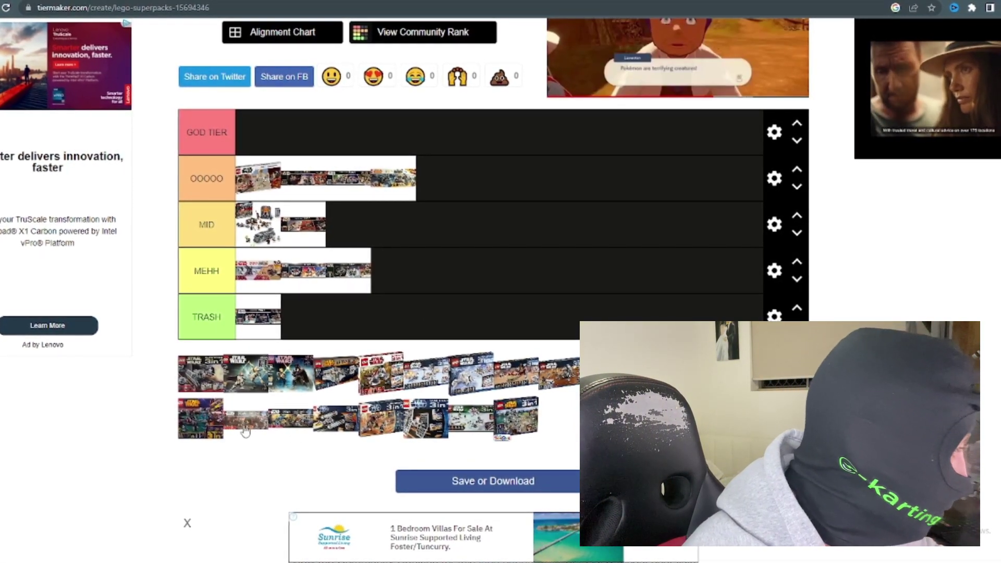
Rank three more packs: one in OOOOO, one in TRASH, another in OOOOO
left_click_drag(245, 431, 480, 190)
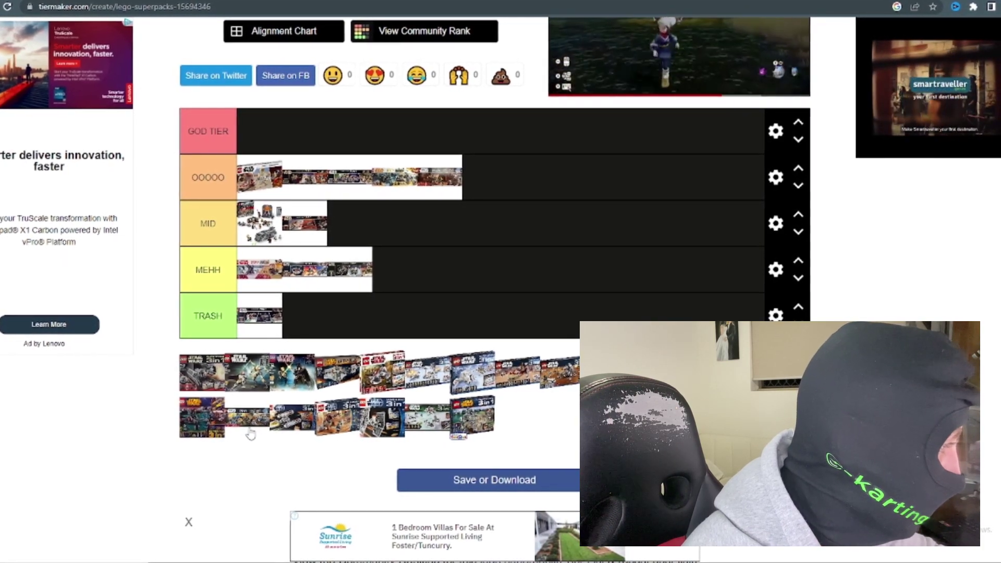
left_click_drag(250, 434, 393, 310)
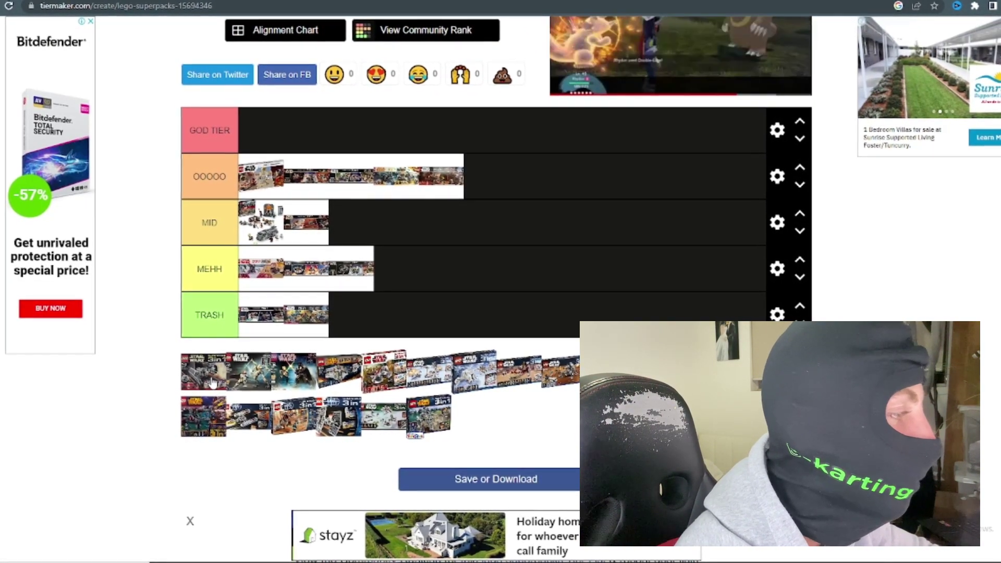
left_click_drag(212, 383, 569, 175)
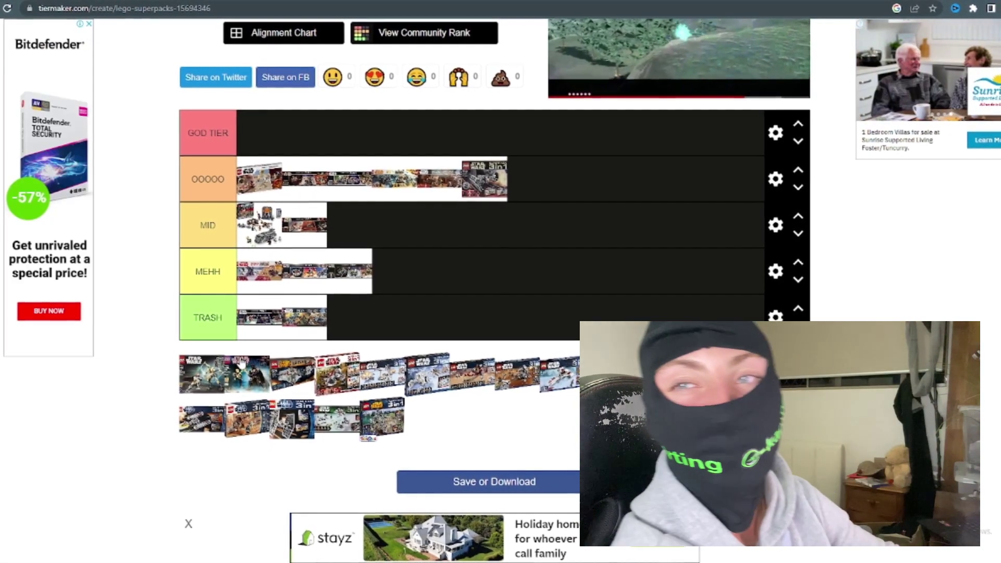
Enlarge the 2in1 battle pack's box to inspect it, then add two packs to MID
left_click(186, 384)
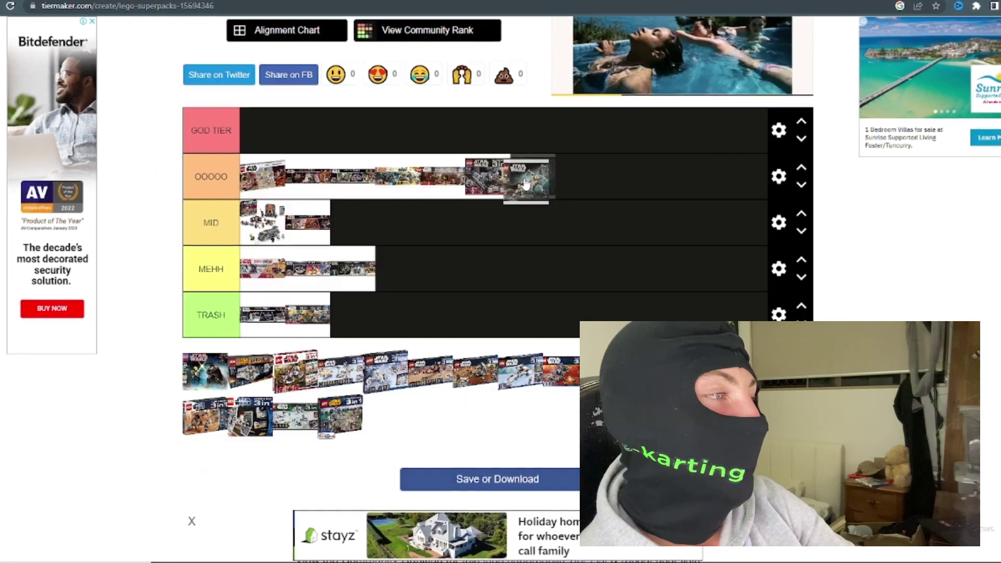
left_click_drag(521, 190, 440, 229)
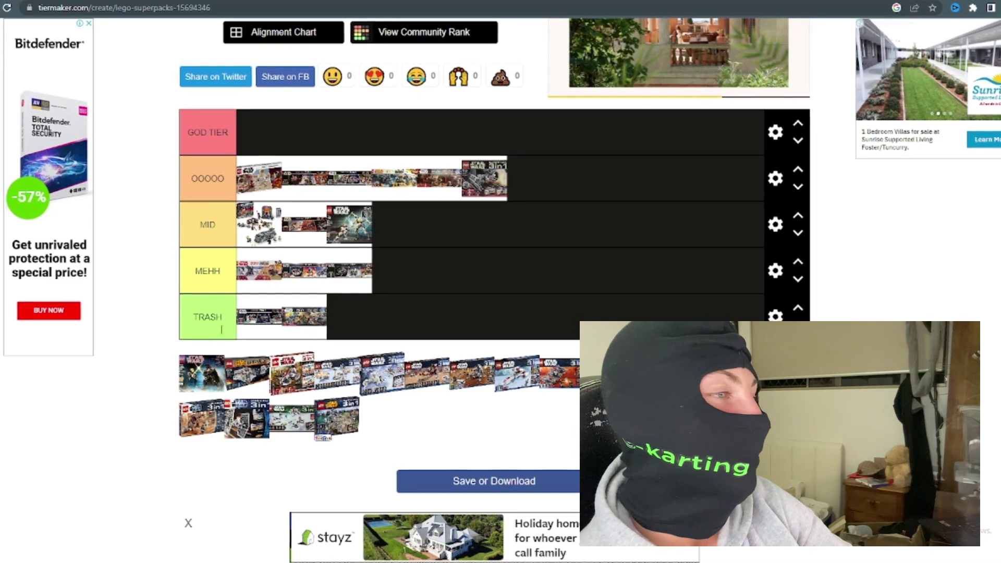
left_click_drag(236, 355, 422, 228)
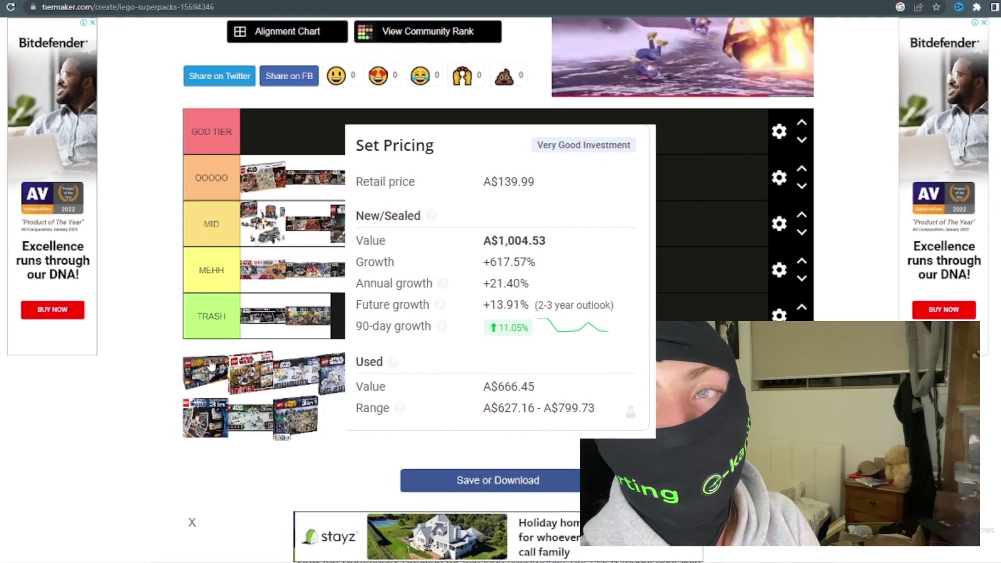
Place the next unranked super pack as the first entry in GOD TIER
left_click_drag(214, 355, 305, 119)
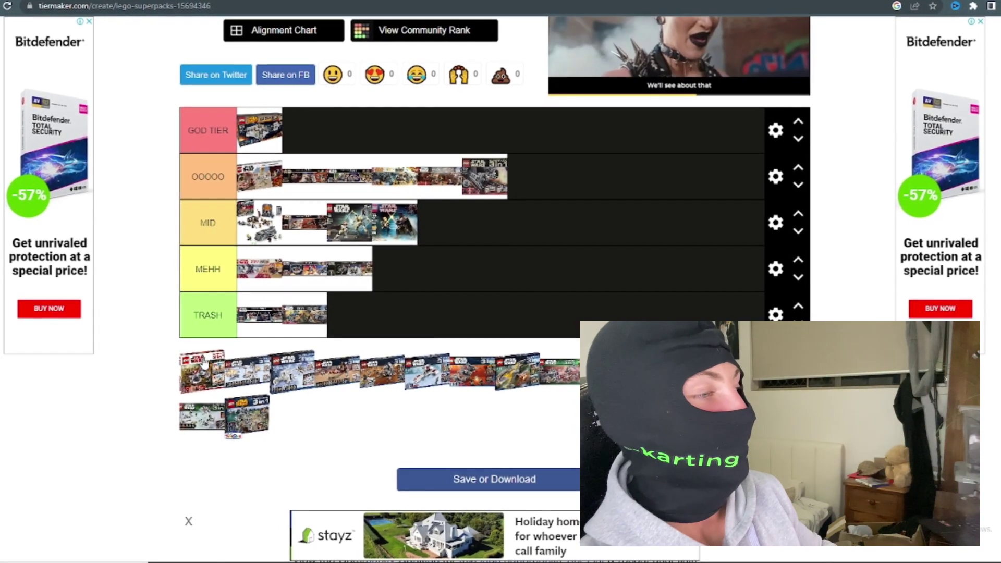
Rank five pool packs: one in OOOOO, three in MID, one at the end of MEHH
left_click_drag(196, 372, 593, 176)
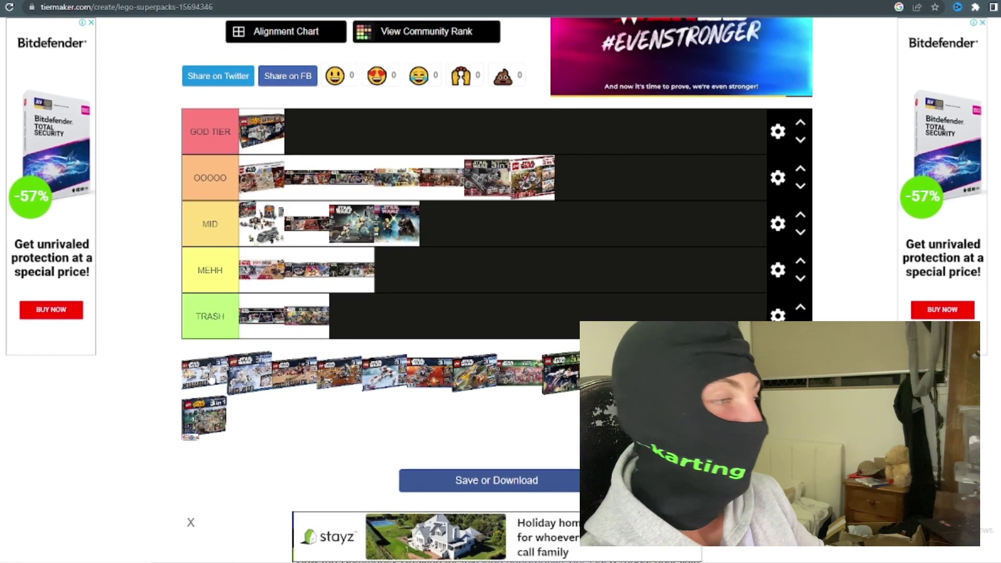
left_click_drag(215, 380, 521, 225)
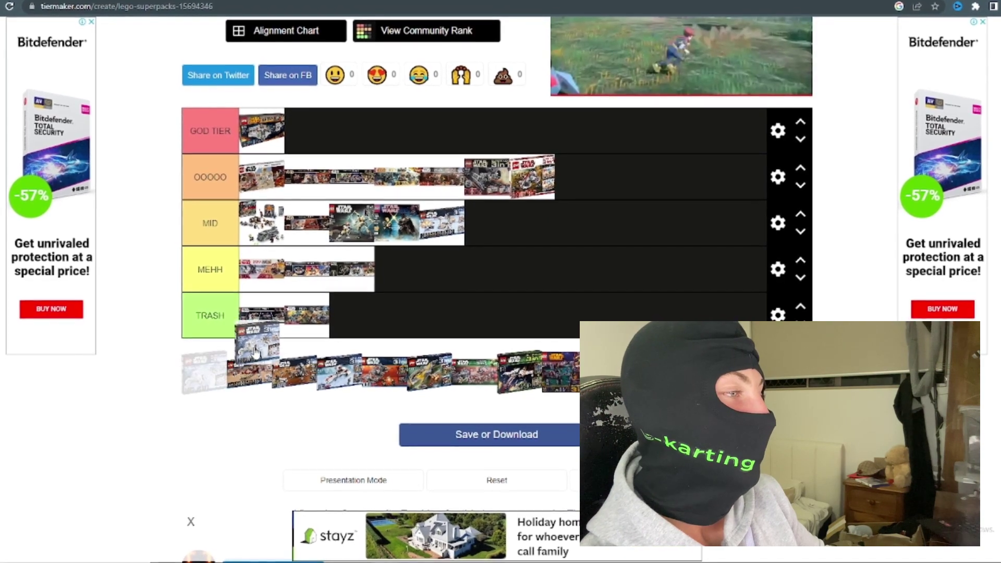
left_click_drag(204, 375, 414, 245)
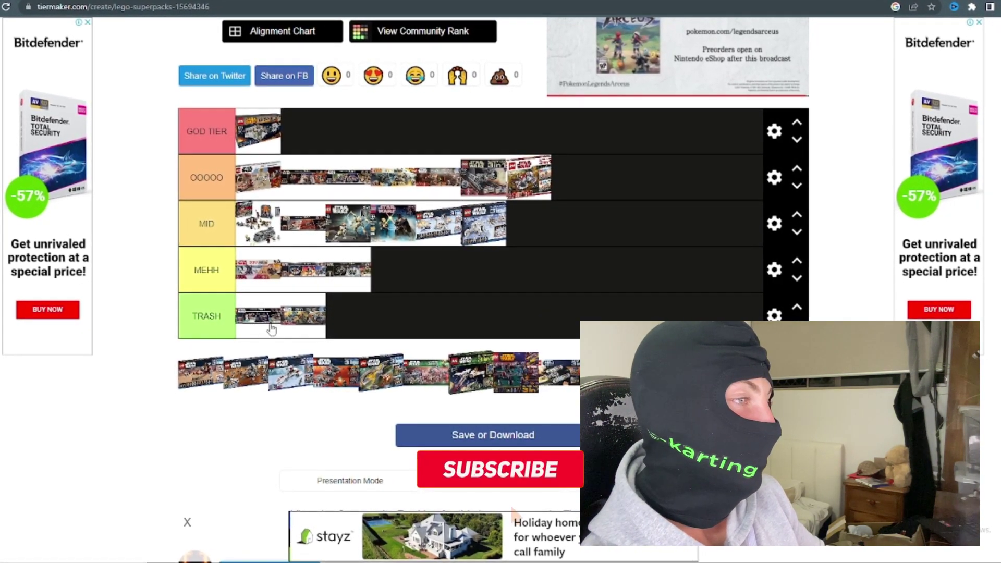
left_click_drag(222, 380, 407, 290)
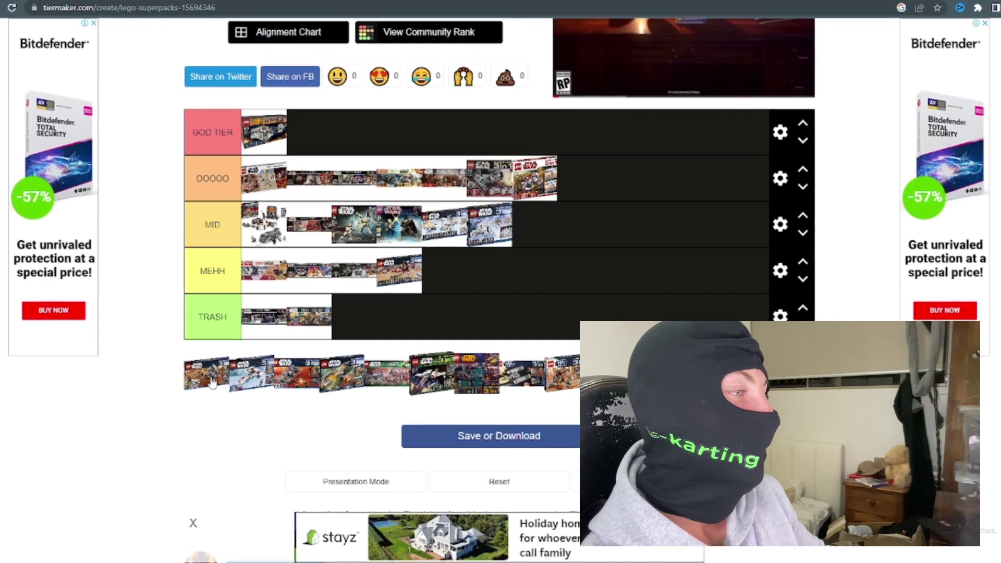
left_click_drag(208, 383, 508, 268)
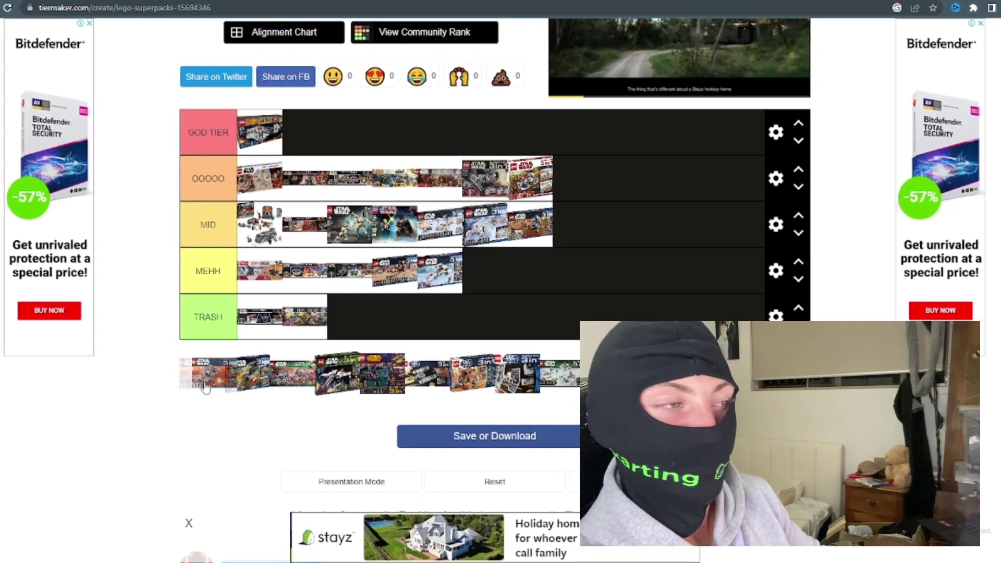
Move the X-wing set from MID to GOD TIER and add two pool packs to OOOOO
left_click_drag(205, 387, 573, 210)
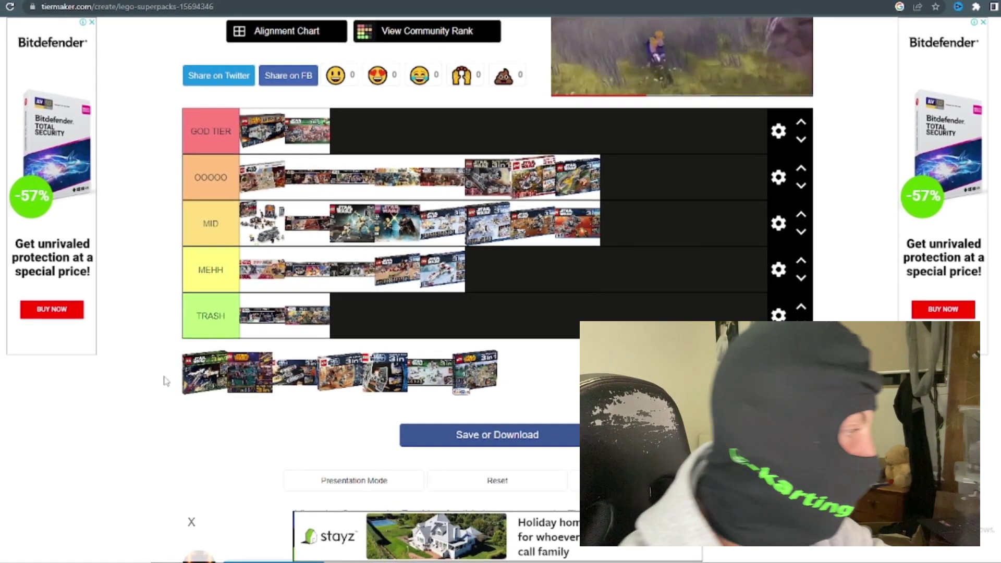
left_click_drag(360, 229, 386, 136)
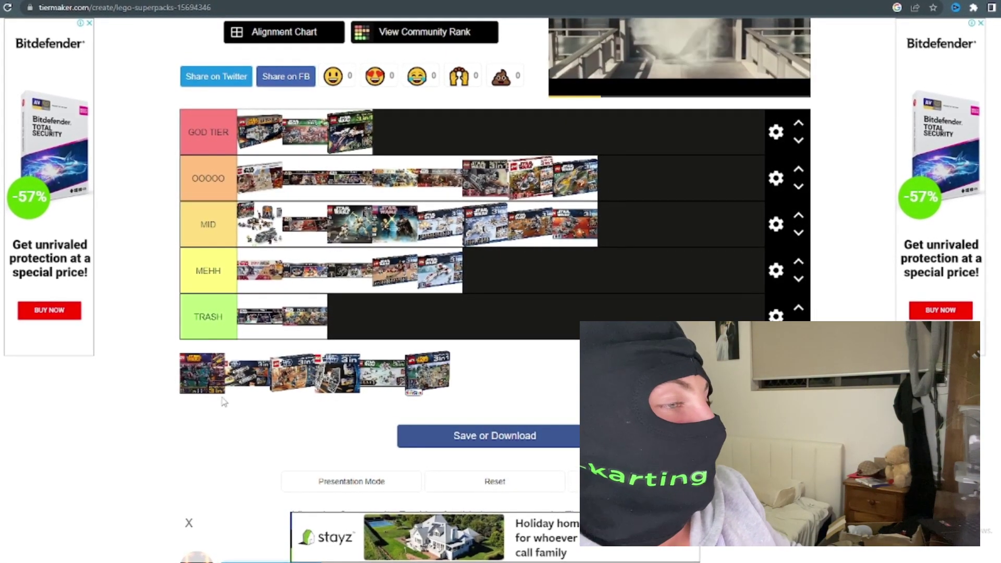
left_click_drag(223, 401, 510, 235)
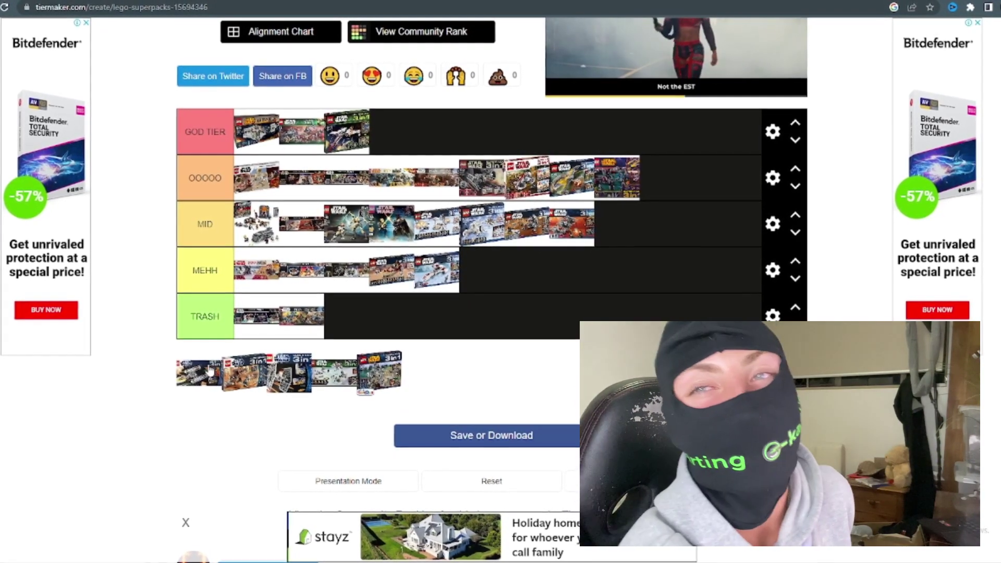
Place the last five pool packs in MID, MID, MEHH, OOOOO and MEHH, emptying the pool
left_click_drag(185, 376, 483, 270)
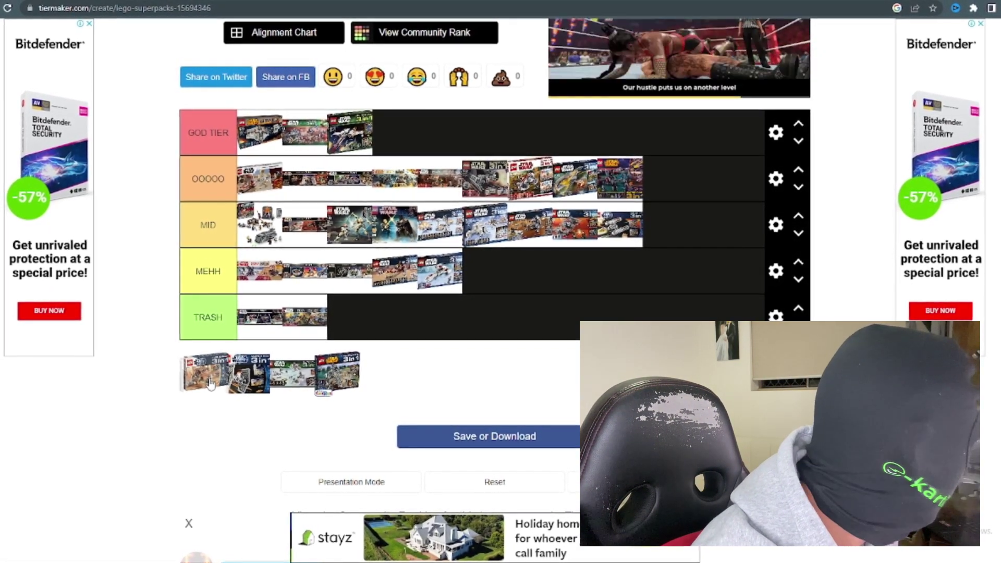
mouse_move(210, 383)
left_mouse_down()
mouse_move(221, 370)
mouse_move(206, 376)
left_mouse_up()
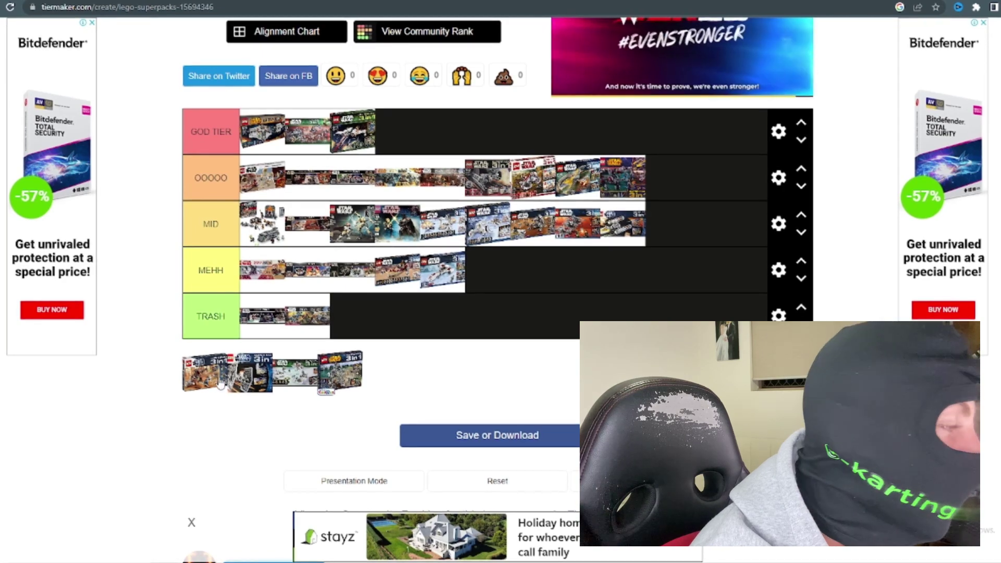
left_click_drag(203, 372, 722, 234)
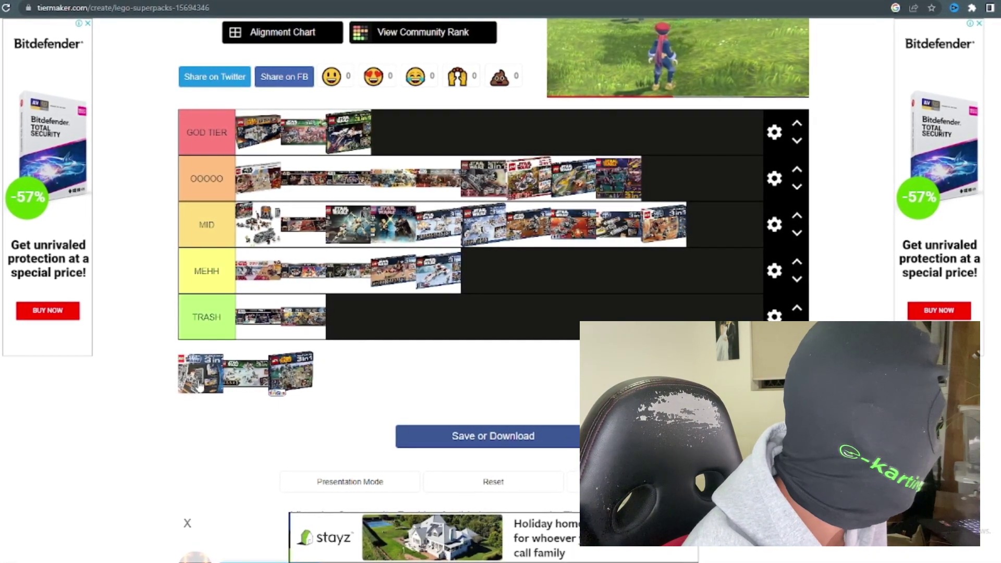
left_click_drag(200, 389, 485, 270)
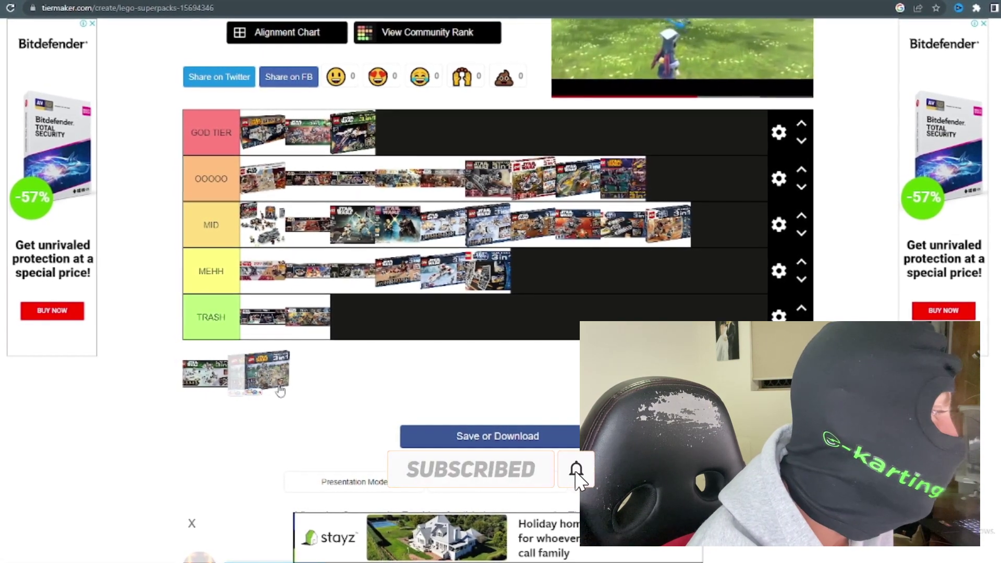
mouse_move(278, 388)
left_mouse_down()
mouse_move(259, 397)
mouse_move(269, 383)
left_mouse_up()
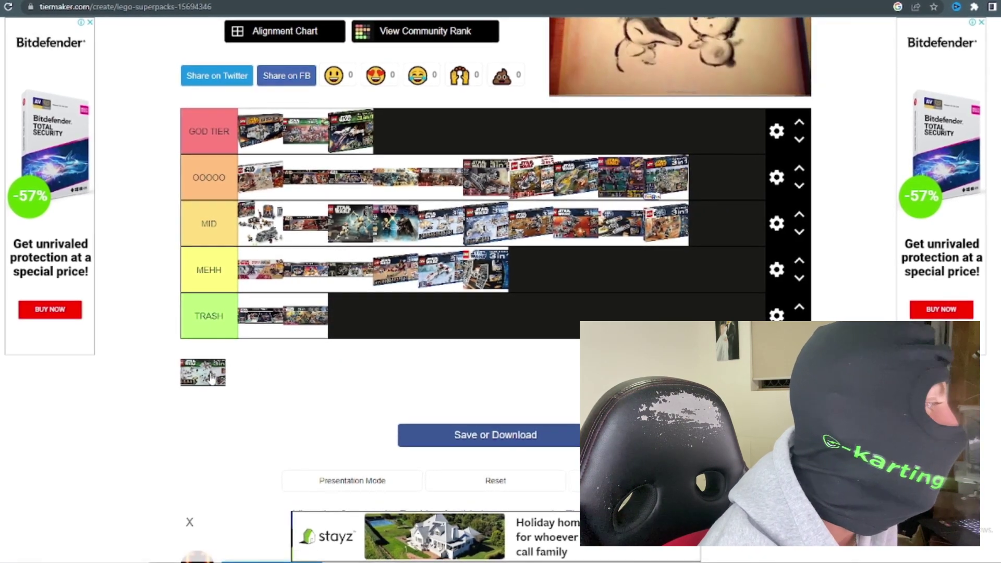
left_click_drag(214, 380, 231, 380)
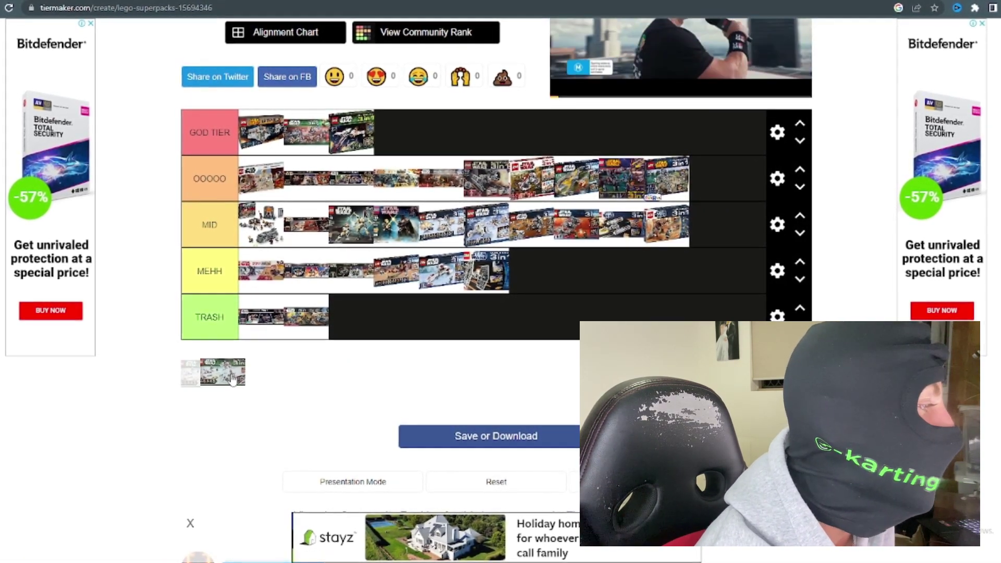
left_click_drag(275, 351, 588, 270)
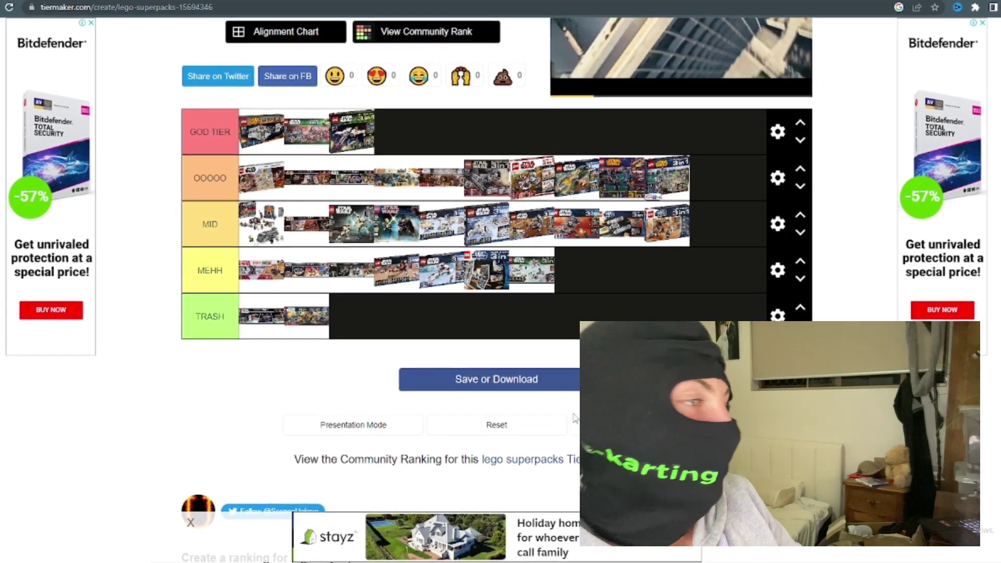
scroll(576, 471, "up", 2)
scroll(576, 471, "down", 2)
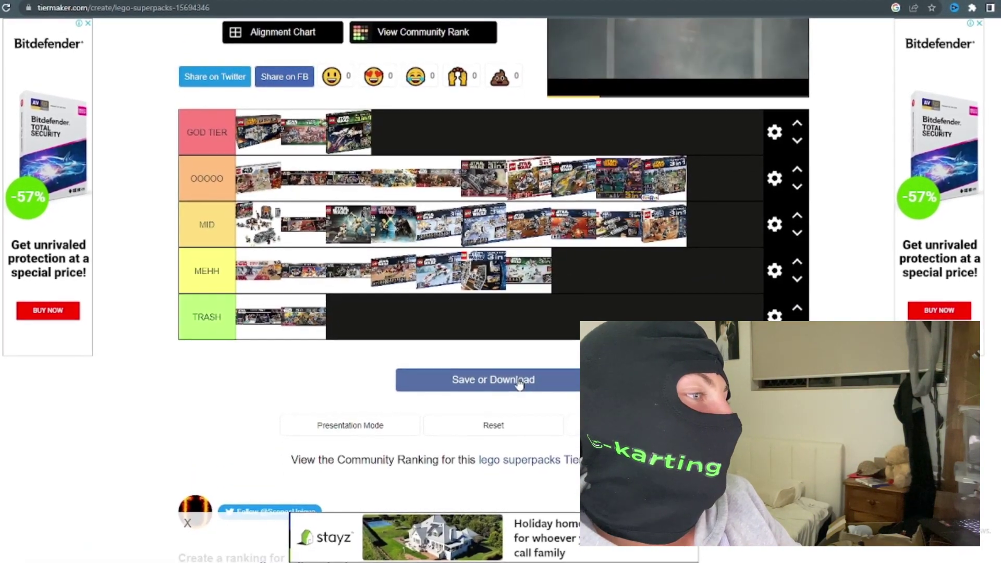